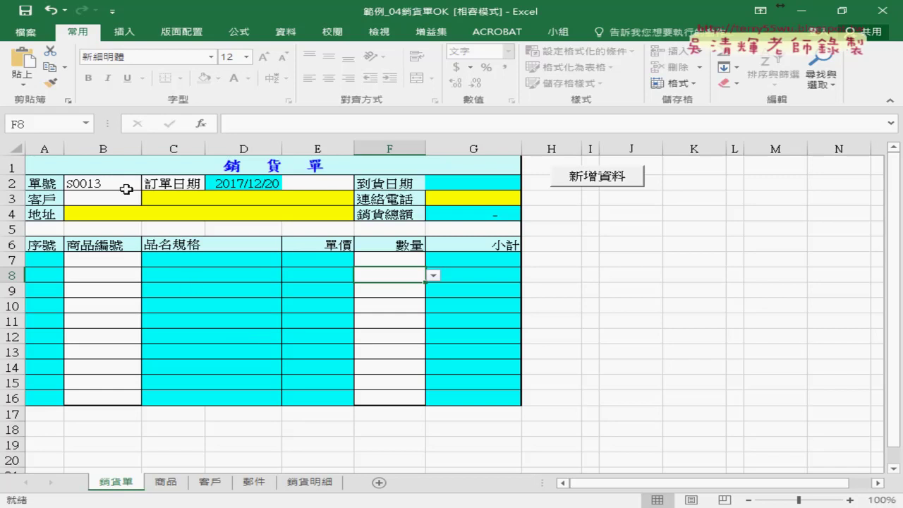
Review the order form's order number, customer code, product code and description cells.
left_click(103, 184)
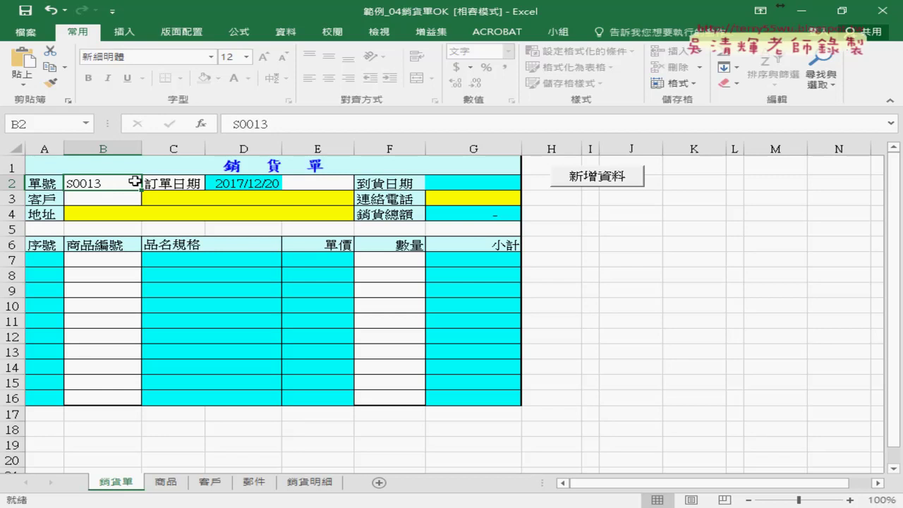
left_click(215, 203)
key("alt+Down")
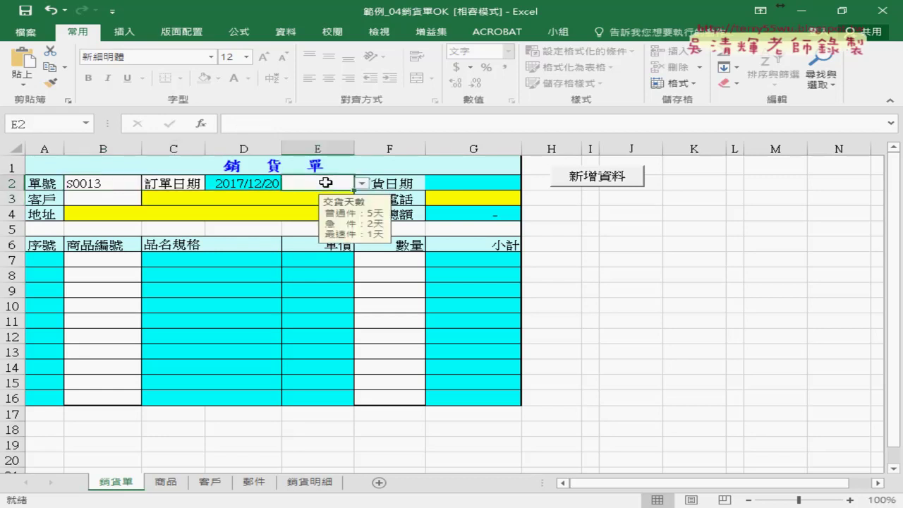
left_click(106, 198)
left_click(110, 258)
left_click(227, 290)
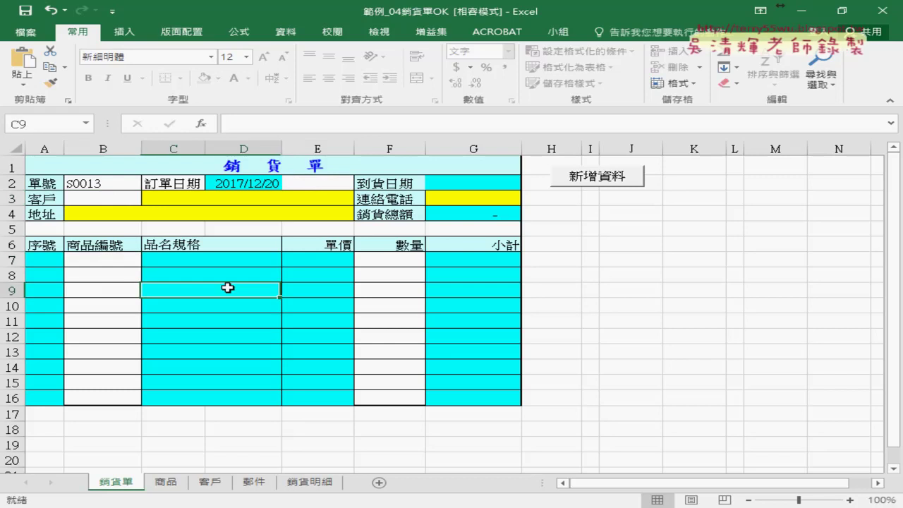
left_click(238, 260)
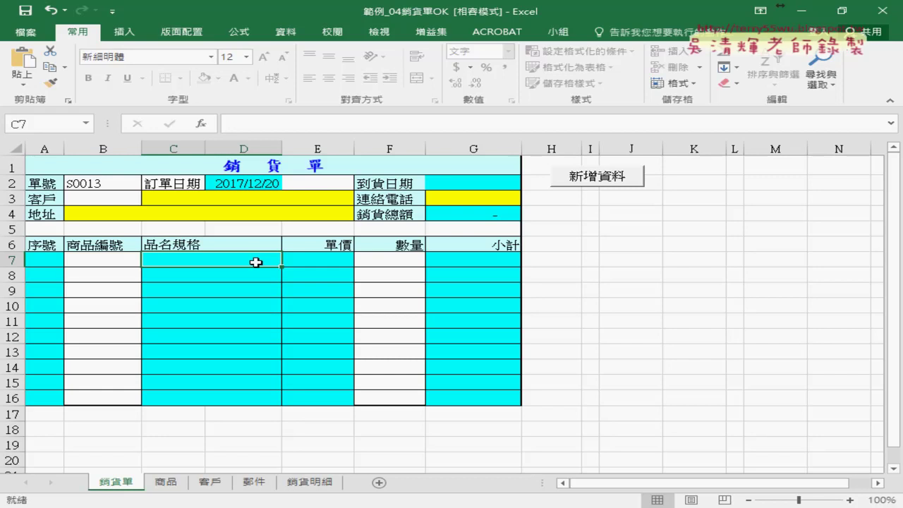
Beside order date 2017/12/20, show cell E2's 3普通件, 2急件 and 1最速件 choices.
left_click(233, 186)
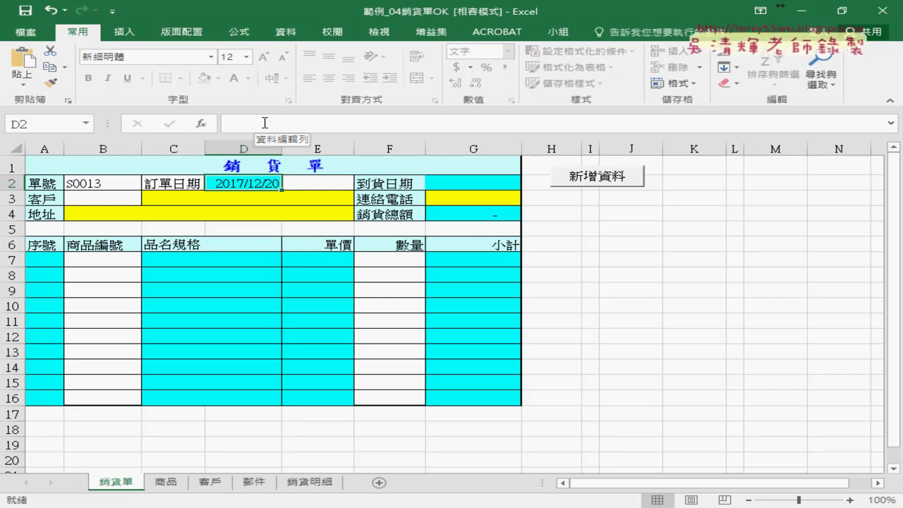
mouse_move(281, 135)
left_mouse_down()
mouse_move(232, 136)
mouse_move(306, 111)
mouse_move(272, 137)
mouse_move(176, 145)
mouse_move(195, 146)
mouse_move(206, 129)
mouse_move(186, 123)
left_mouse_up()
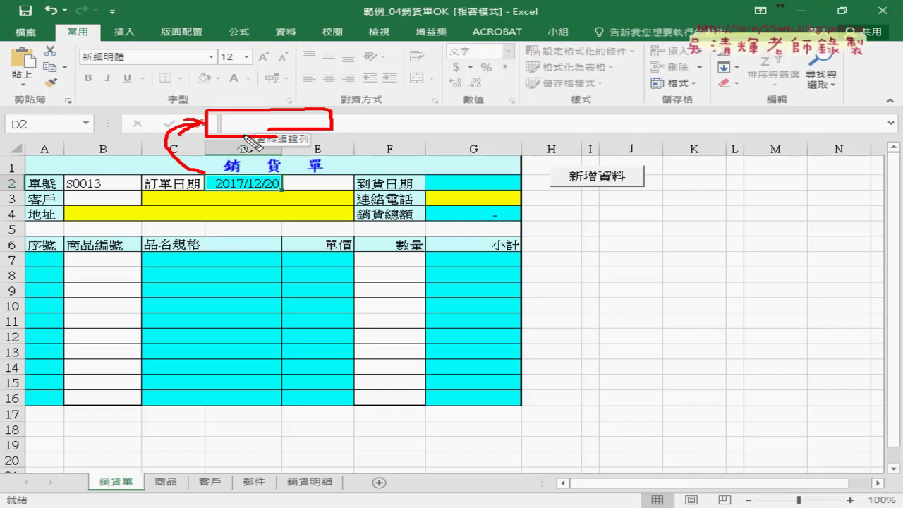
key("Escape")
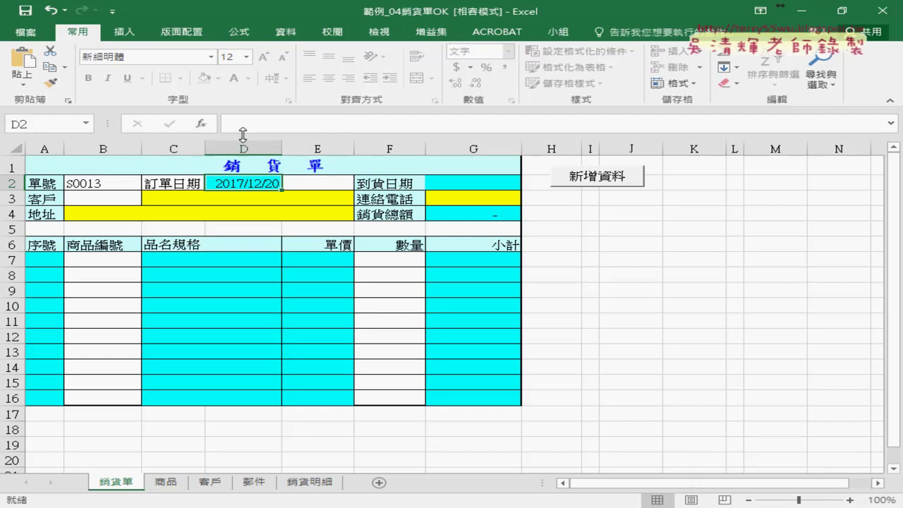
left_click(321, 183)
left_click(362, 185)
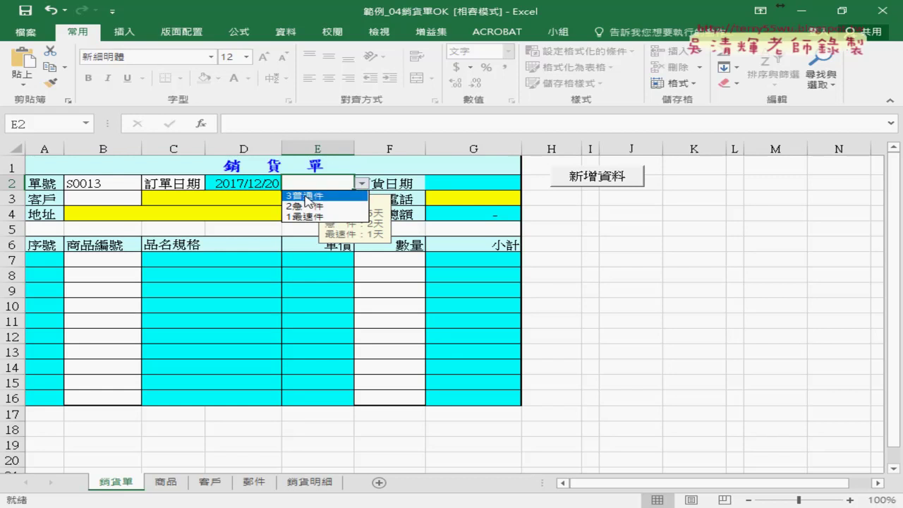
Choose 3普通件 as delivery type and confirm G2 shows arrival date 2017/12/27.
left_click(305, 199)
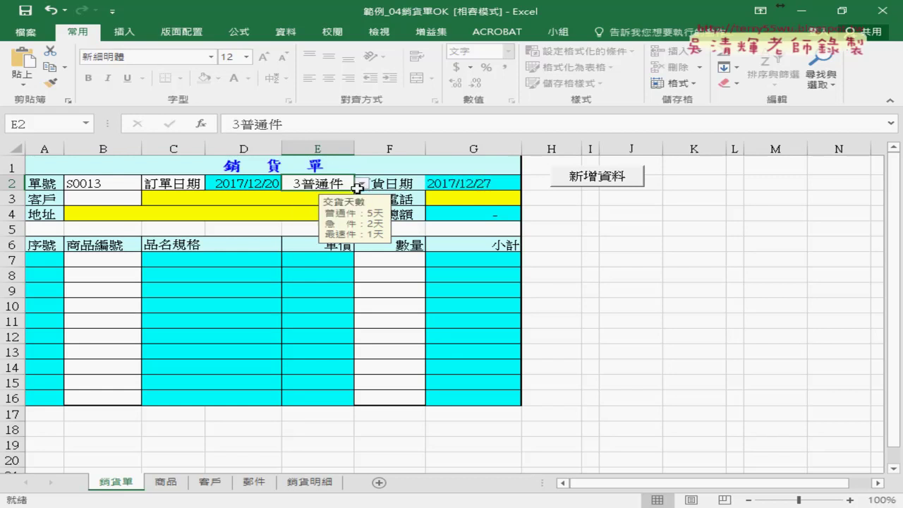
left_click(470, 186)
key("Left")
key("Left")
key("Left")
left_click(468, 185)
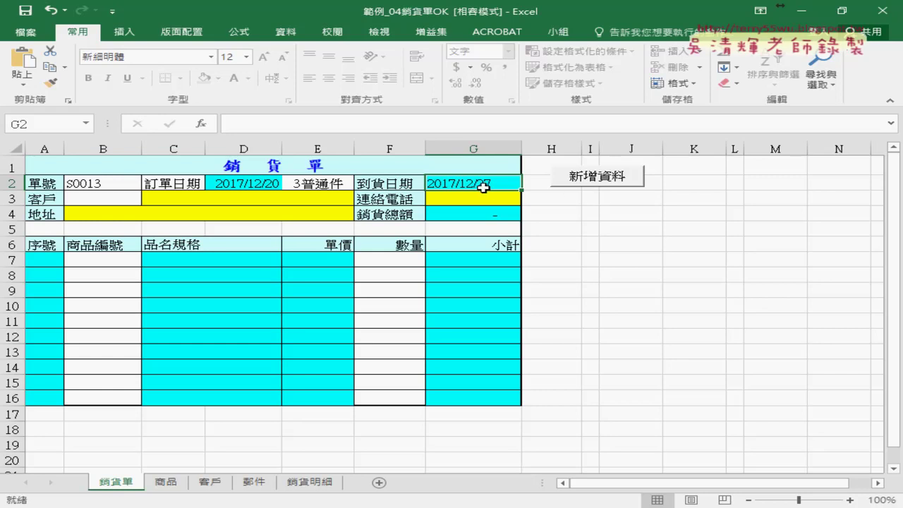
left_click(334, 185)
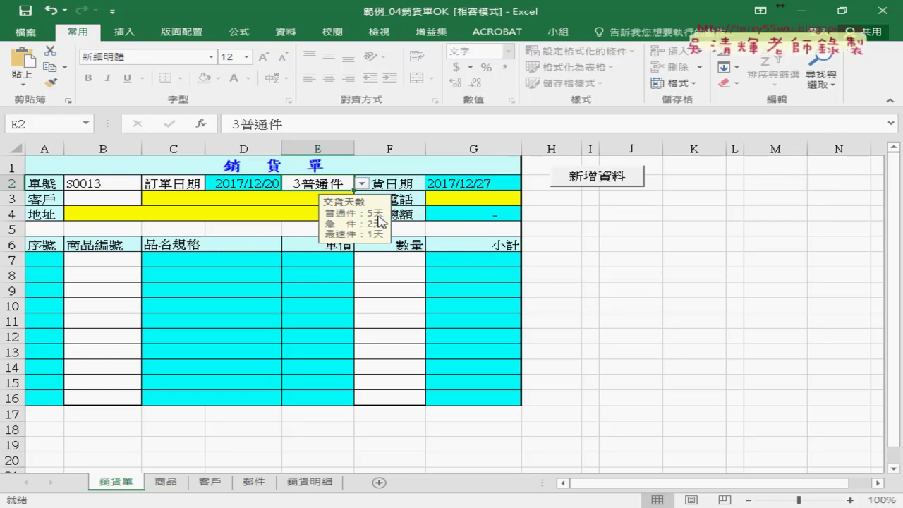
left_click(472, 185)
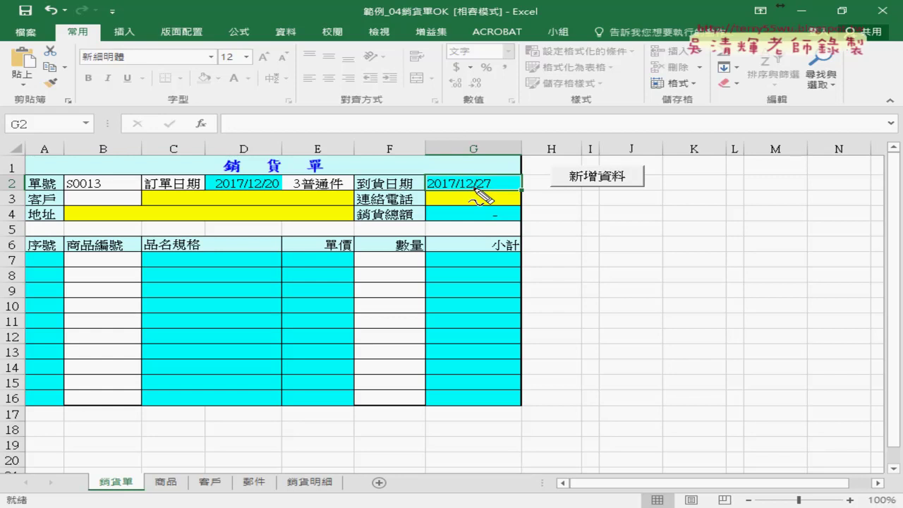
mouse_move(419, 189)
left_mouse_down()
mouse_move(498, 171)
mouse_move(422, 189)
left_mouse_up()
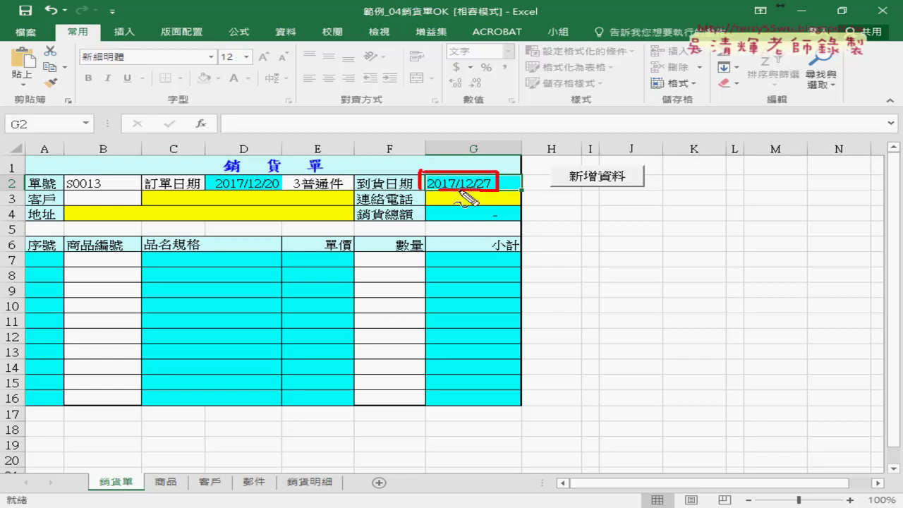
mouse_move(215, 129)
left_mouse_down()
mouse_move(281, 106)
mouse_move(313, 137)
mouse_move(219, 134)
left_mouse_up()
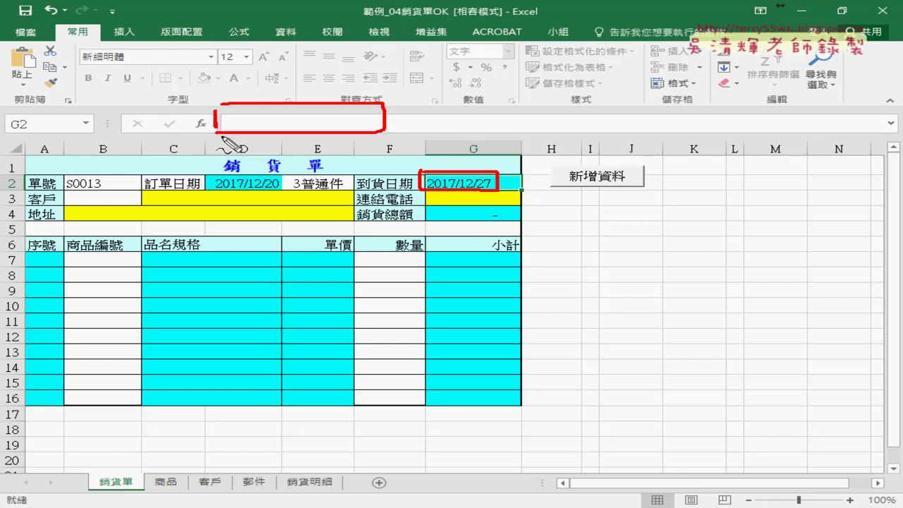
left_click_drag(279, 189, 206, 187)
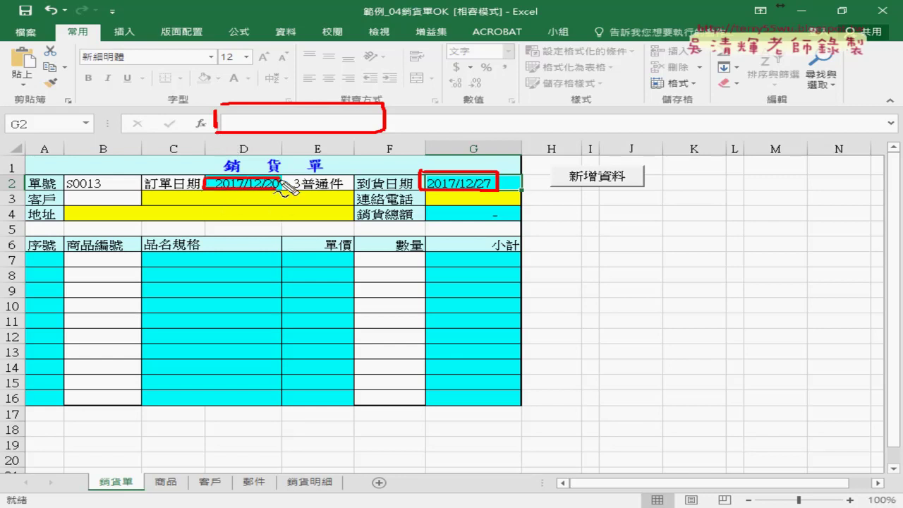
mouse_move(290, 164)
left_mouse_down()
mouse_move(289, 185)
mouse_move(302, 173)
mouse_move(302, 191)
left_mouse_up()
mouse_move(308, 164)
left_mouse_down()
mouse_move(423, 175)
mouse_move(426, 163)
left_mouse_up()
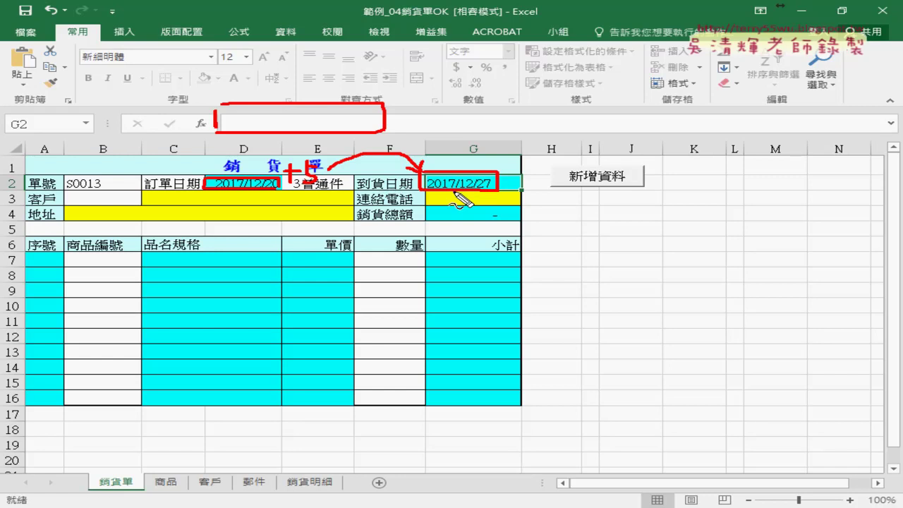
key("Escape")
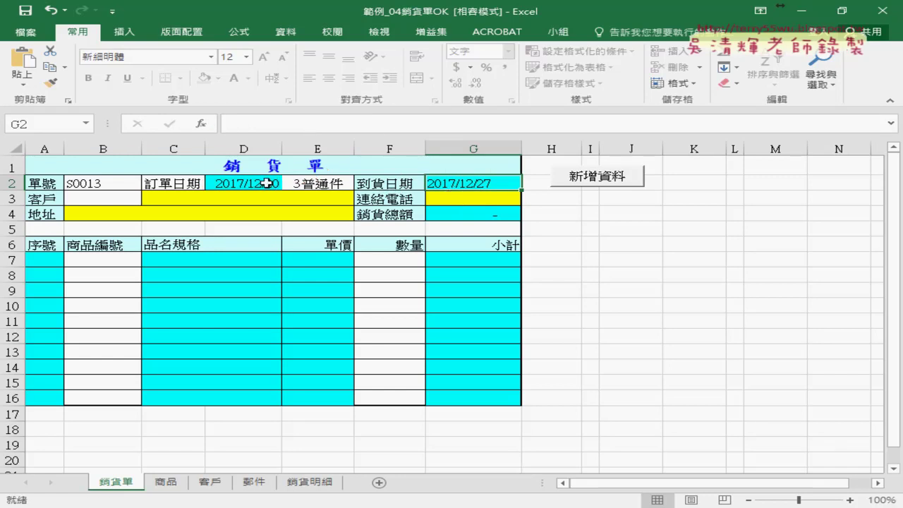
left_click(327, 183)
left_click(361, 183)
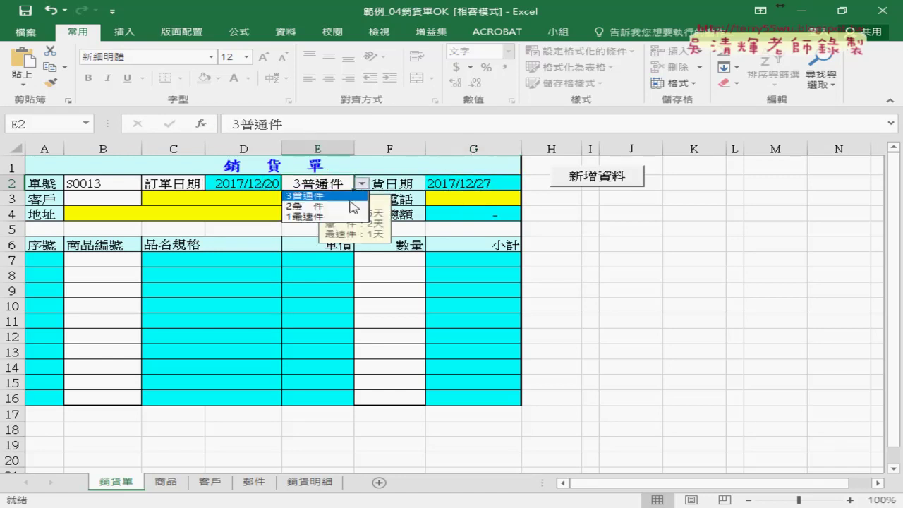
left_click(348, 201)
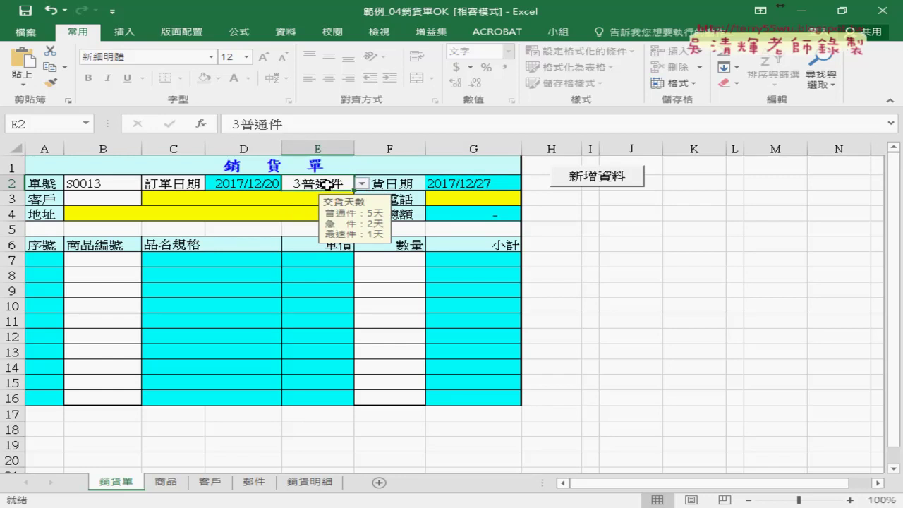
left_click(362, 183)
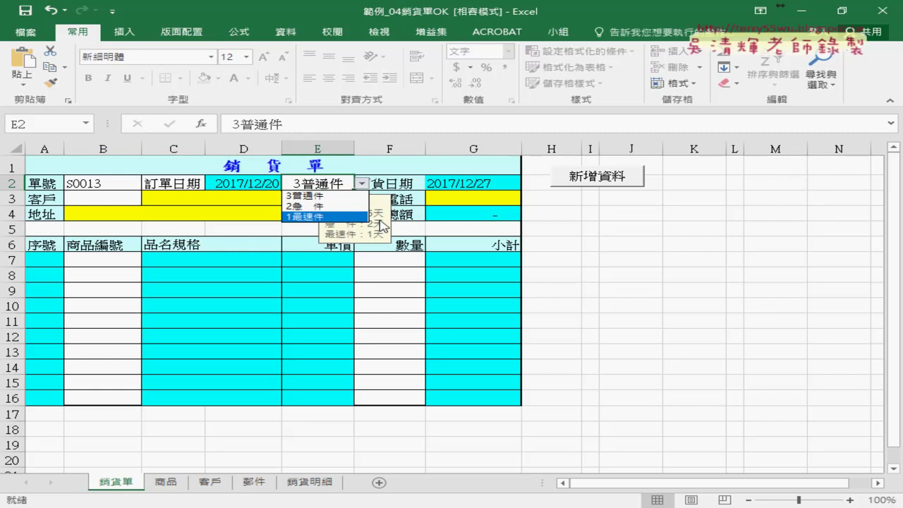
left_click(484, 182)
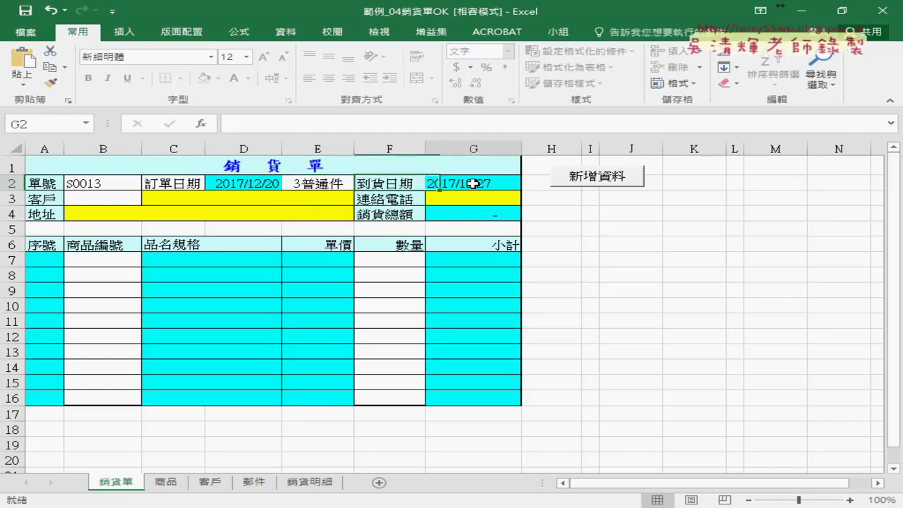
left_click(107, 199)
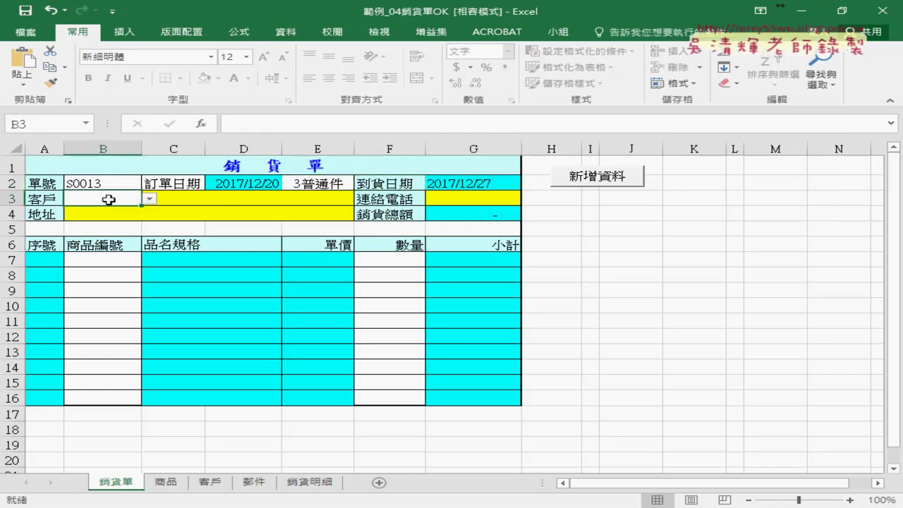
Choose the second customer code, verify the auto-filled name, phone and address, and list B7's product codes.
left_click(151, 201)
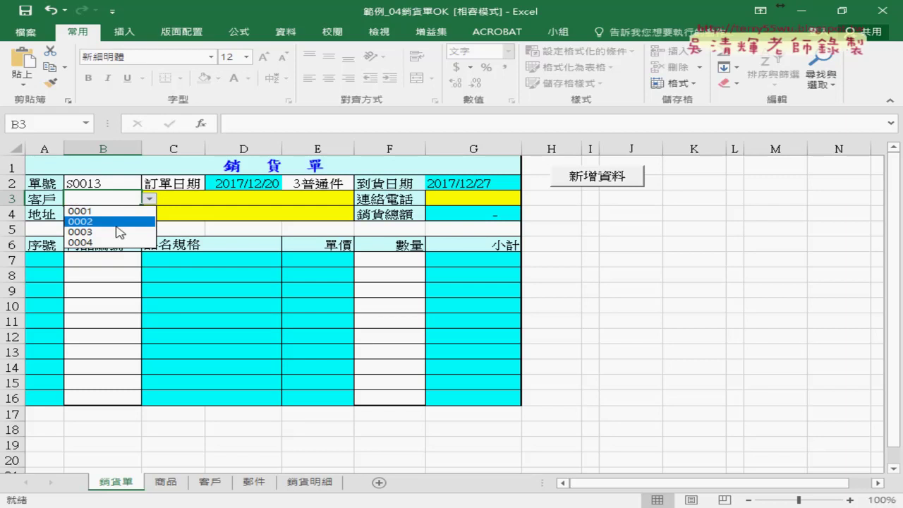
left_click(120, 221)
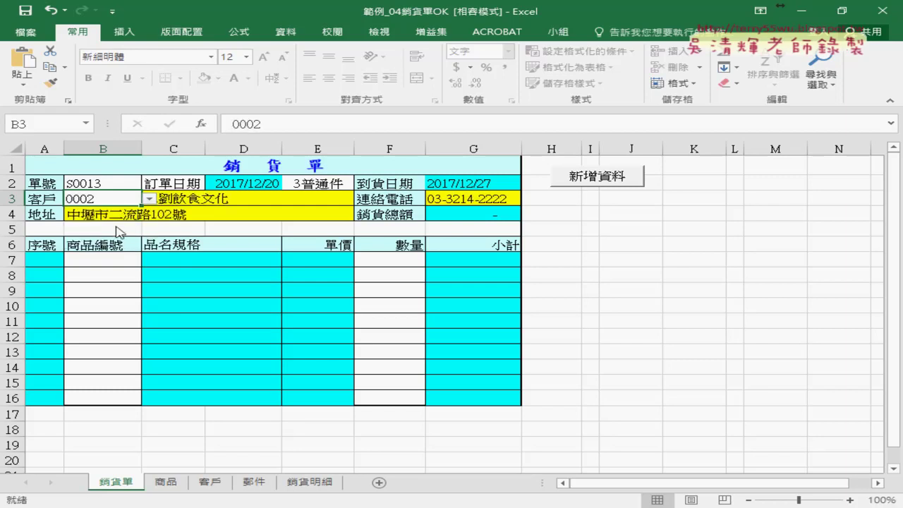
left_click(192, 202)
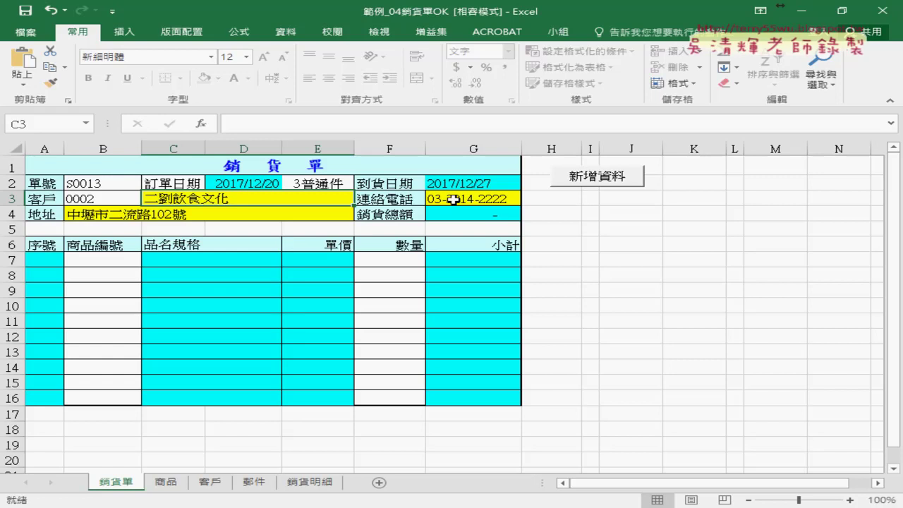
left_click(455, 199)
left_click(95, 219)
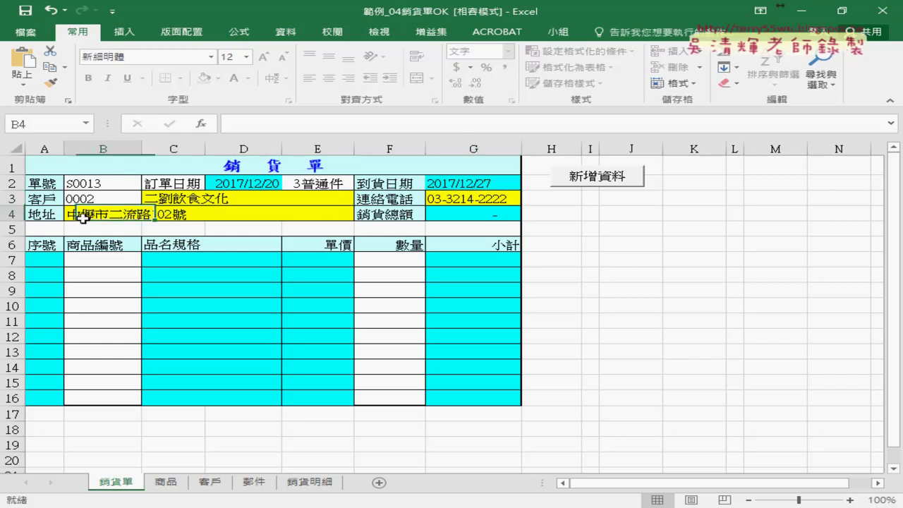
left_click(93, 266)
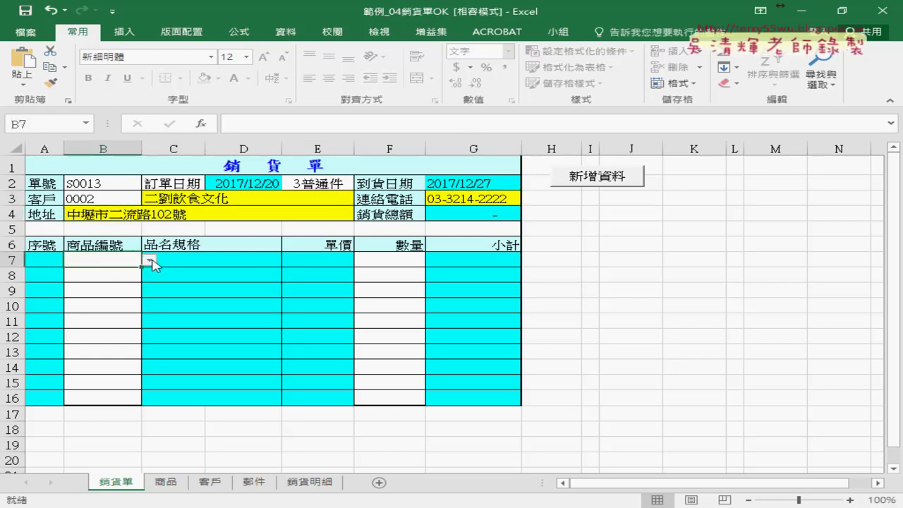
left_click(151, 260)
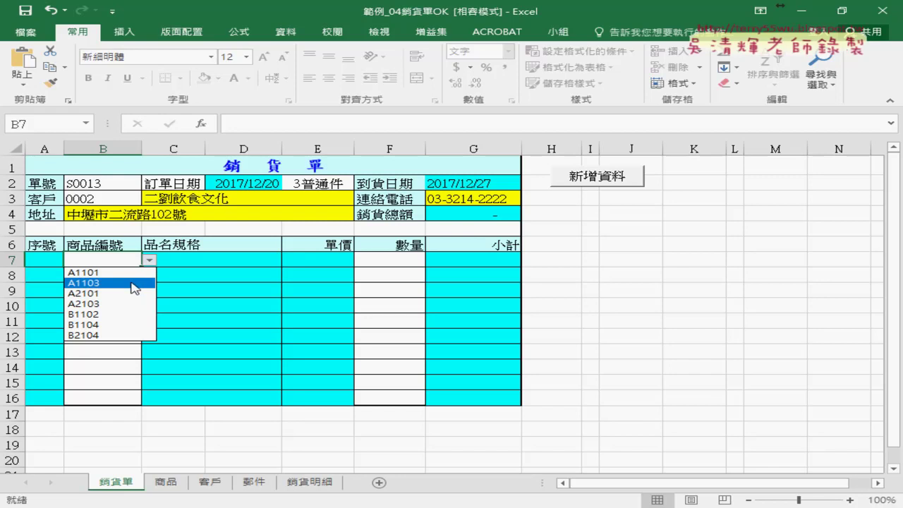
Pick products A1103 and A2101 for the first two order lines.
left_click(134, 288)
left_click(127, 276)
left_click(149, 275)
left_click(131, 309)
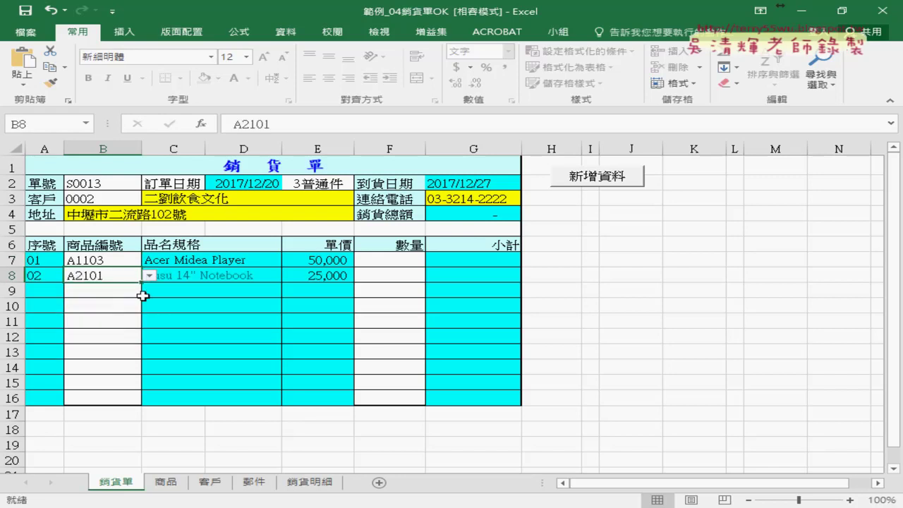
Set quantities 4 and 3, confirming subtotals 200,000 and 75,000 and total 275,000.
left_click(404, 258)
left_click(433, 259)
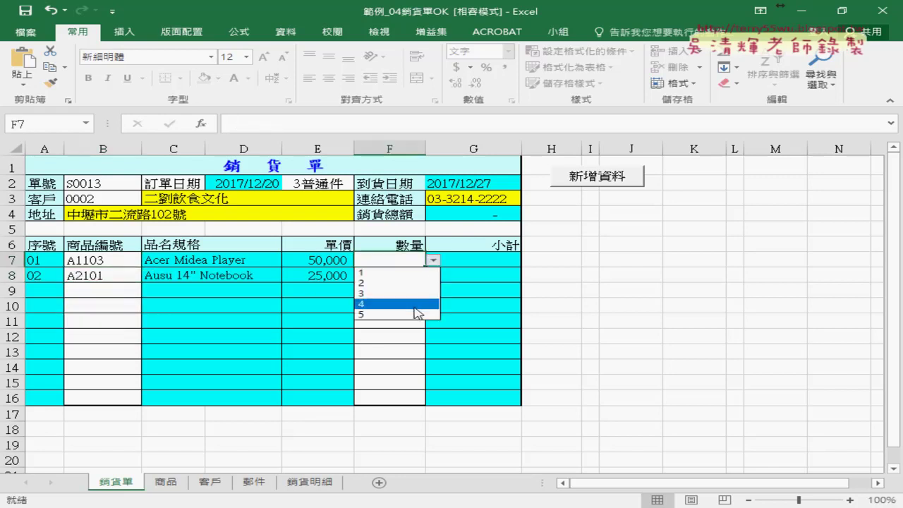
left_click(415, 311)
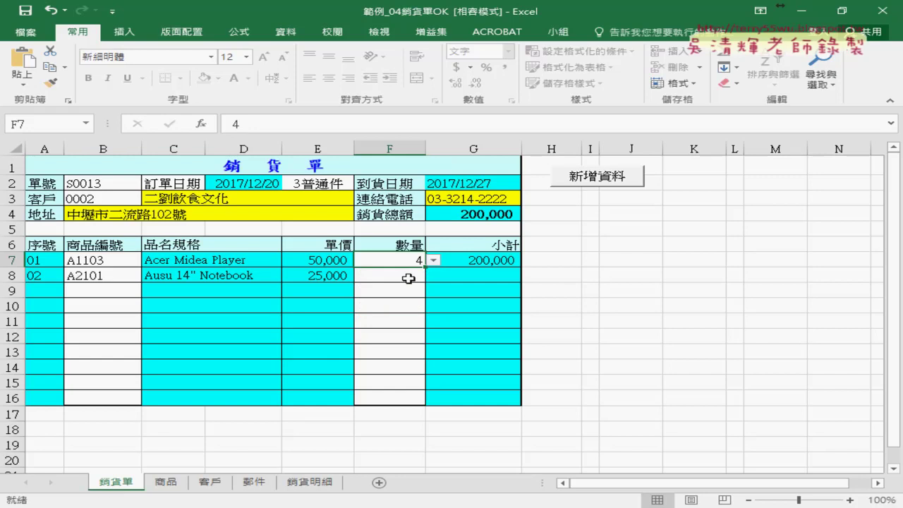
left_click(404, 276)
left_click(433, 276)
left_click(416, 309)
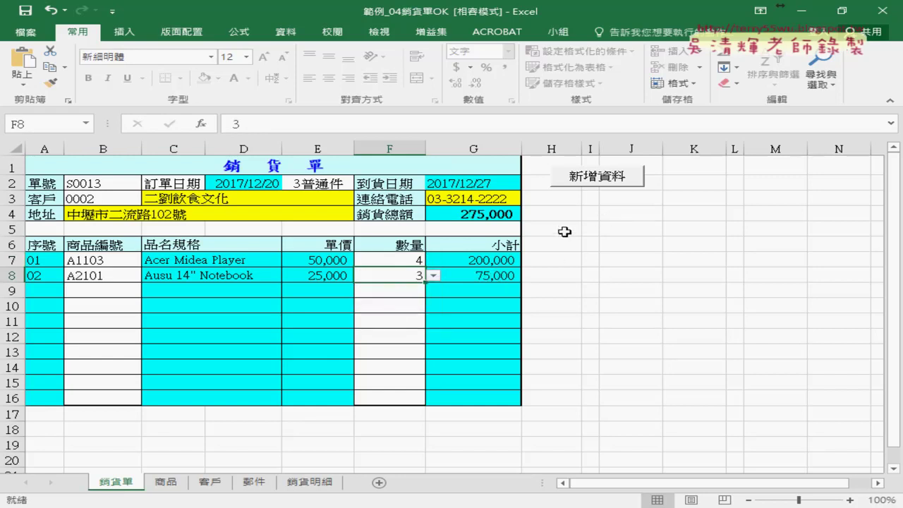
left_click_drag(510, 260, 499, 277)
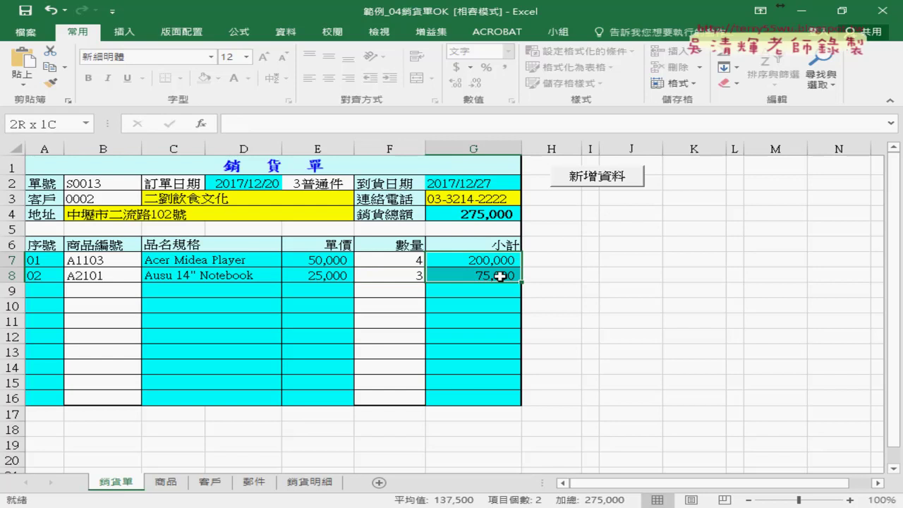
left_click(485, 216)
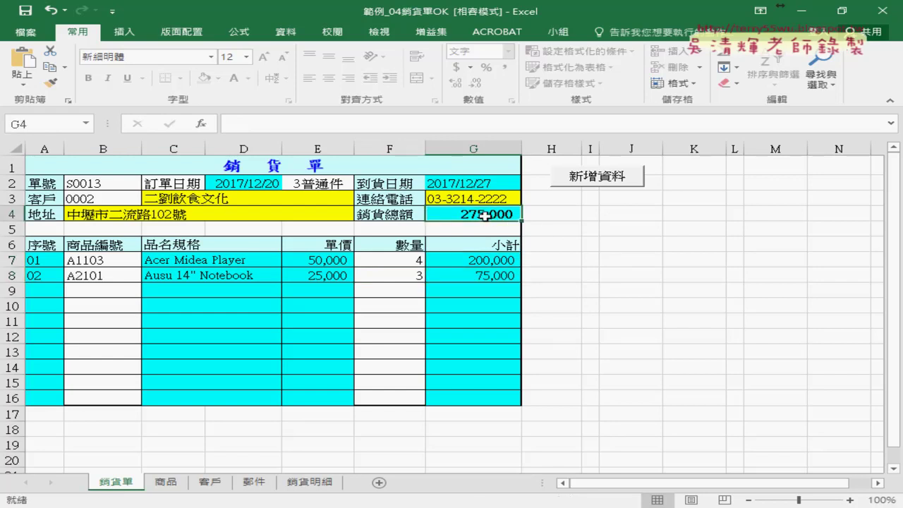
left_click_drag(6, 144, 6, 234)
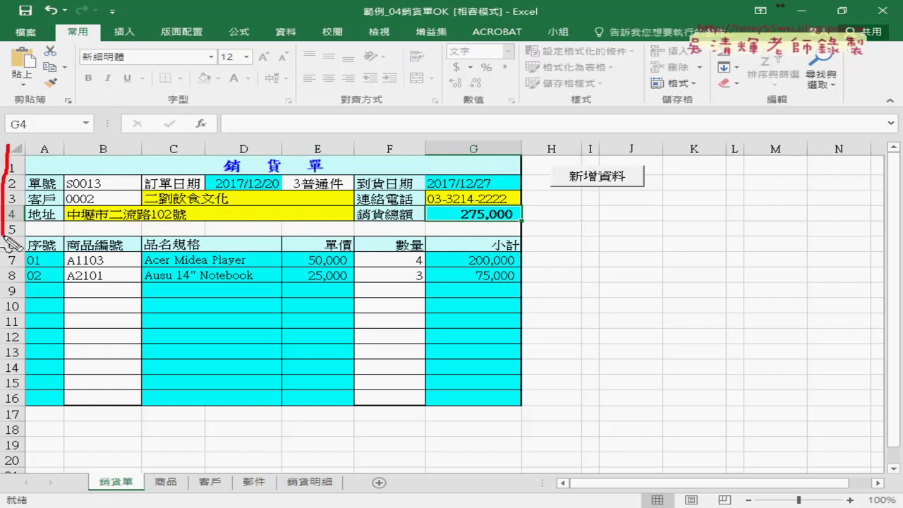
left_click_drag(21, 131, 91, 225)
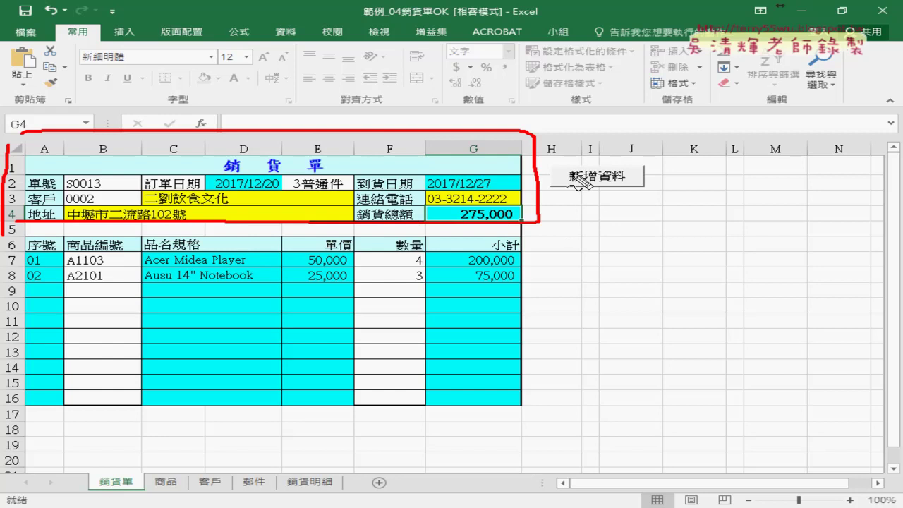
mouse_move(557, 186)
left_mouse_down()
mouse_move(646, 187)
mouse_move(557, 187)
left_mouse_up()
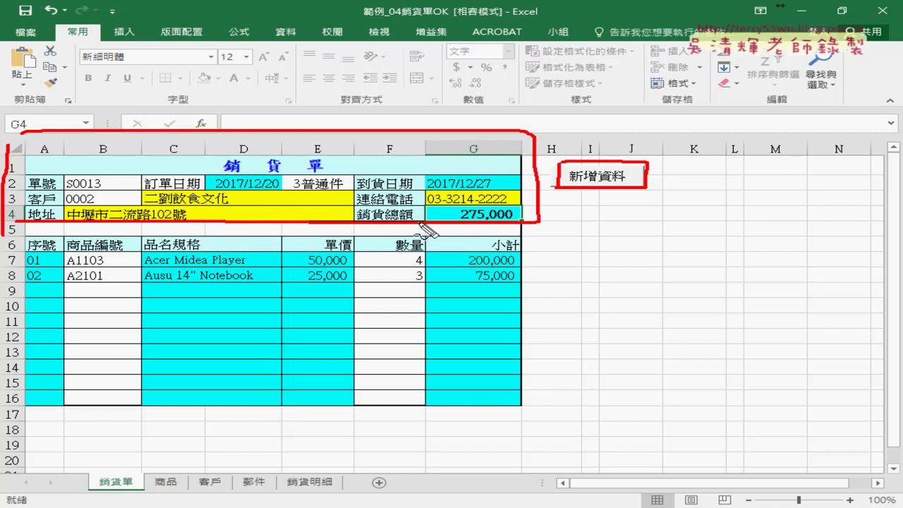
left_click_drag(422, 226, 315, 468)
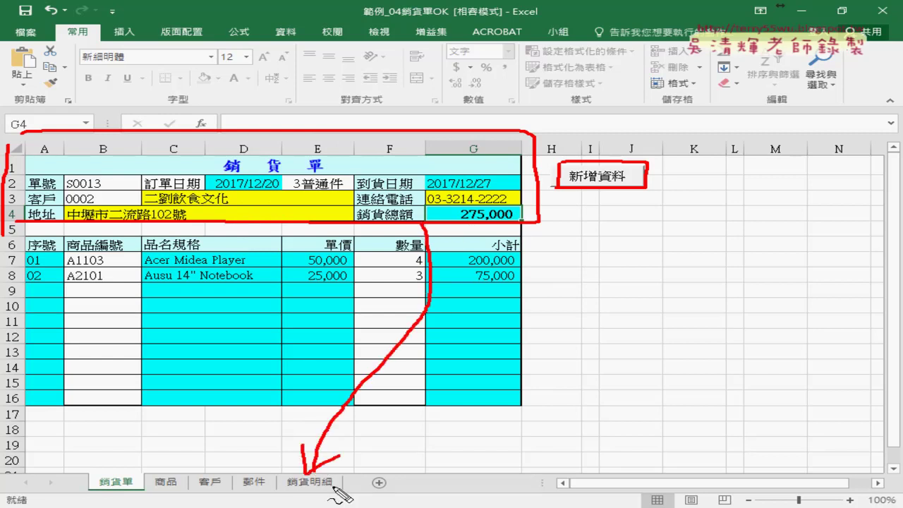
left_click_drag(311, 477, 342, 476)
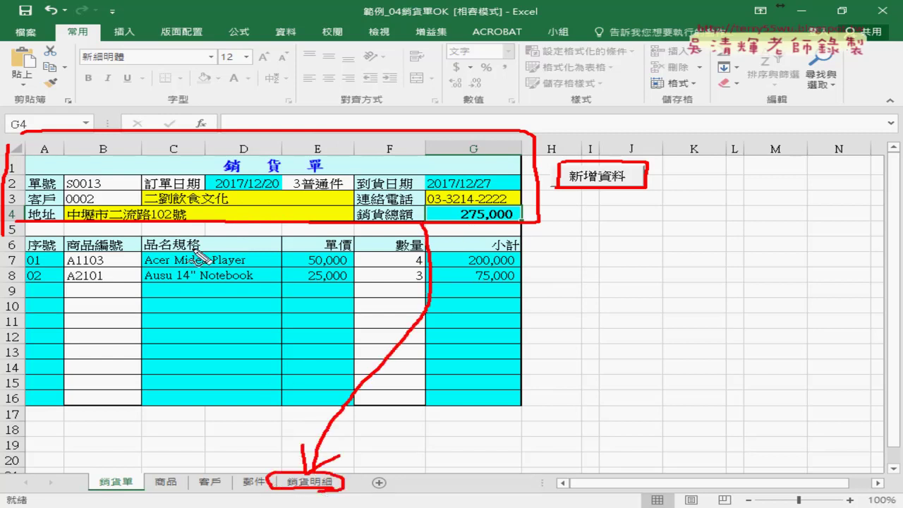
left_click_drag(71, 190, 112, 189)
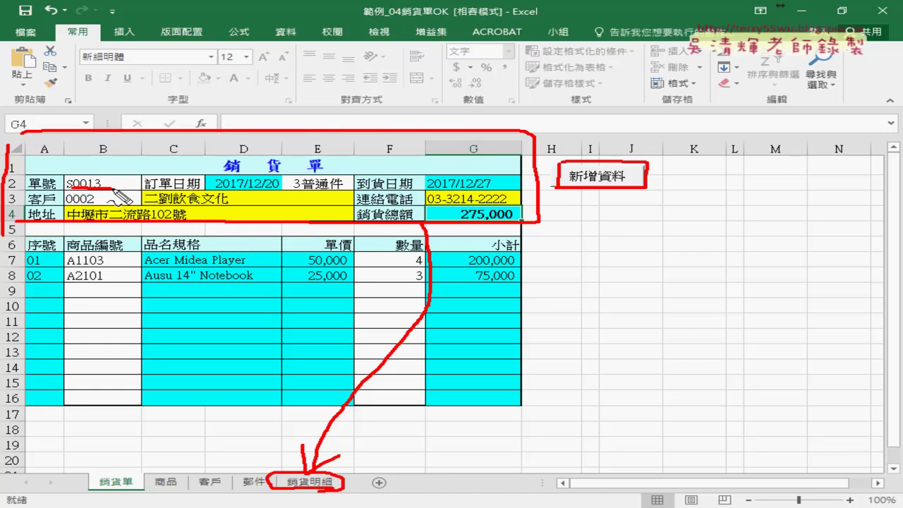
key("Escape")
left_click(102, 185)
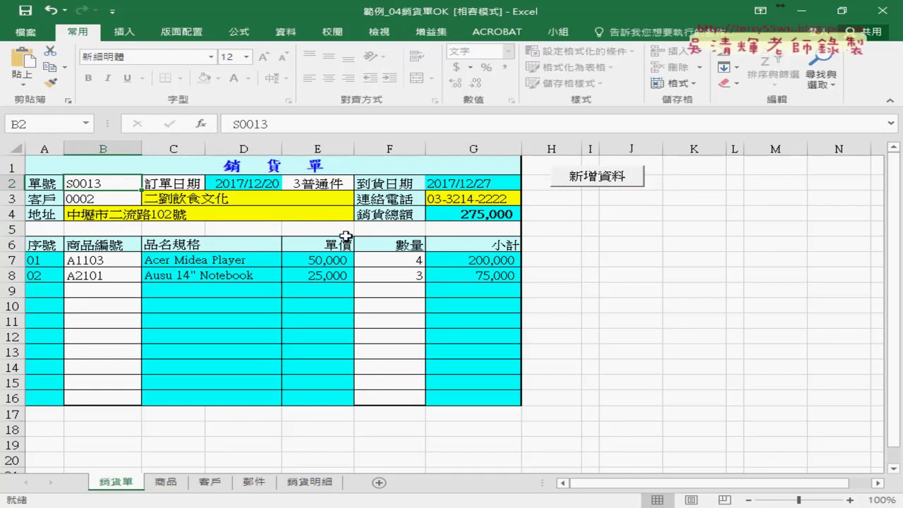
Check the 銷貨明細 sheet, then save order S0013 with 新增資料, resetting the form to S0014.
left_click(316, 485)
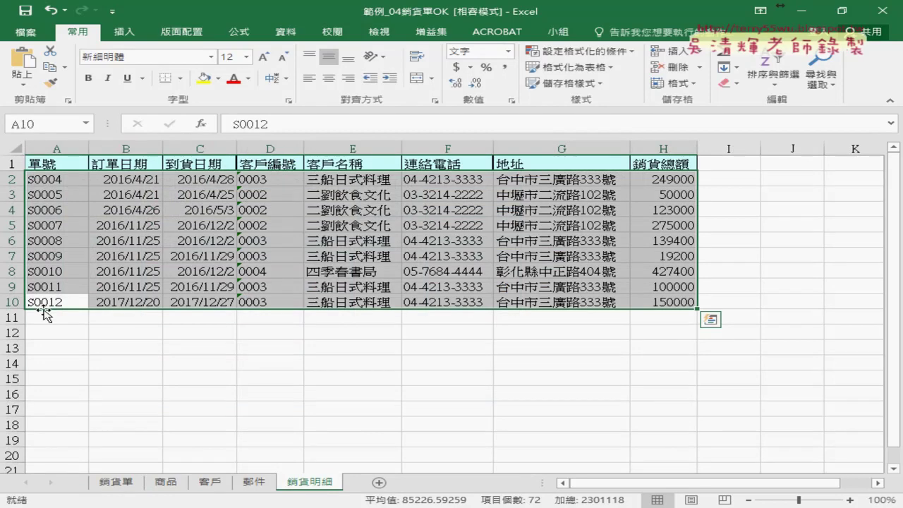
left_click(116, 483)
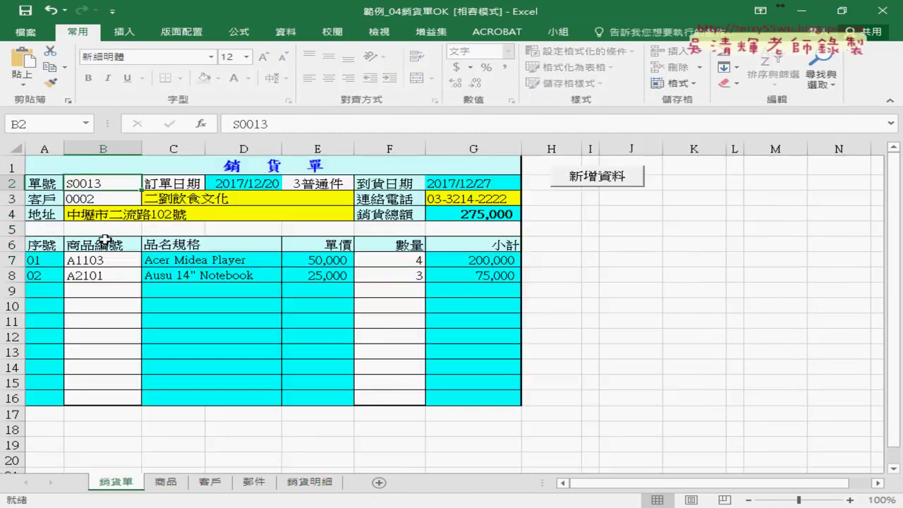
left_click(612, 181)
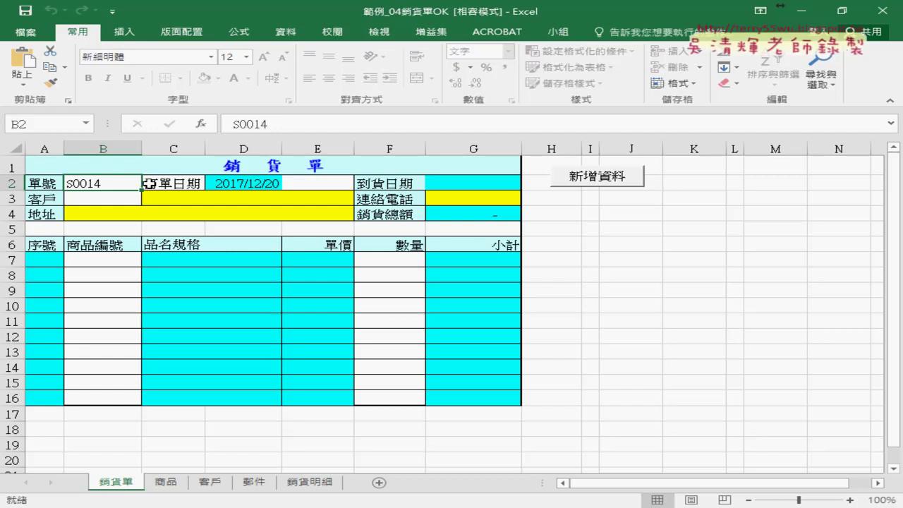
Set order S0014's delivery type to 2急件, giving arrival date 2017/12/22.
left_click(346, 183)
left_click(362, 182)
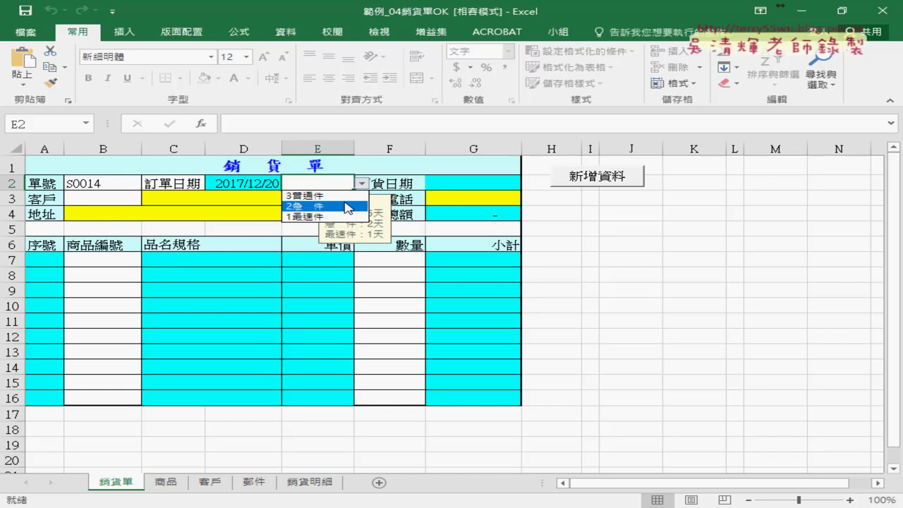
left_click(346, 206)
Choose customer 0001, then view the 銷貨明細 sheet with the new S0013 row.
left_click(130, 199)
left_click(150, 199)
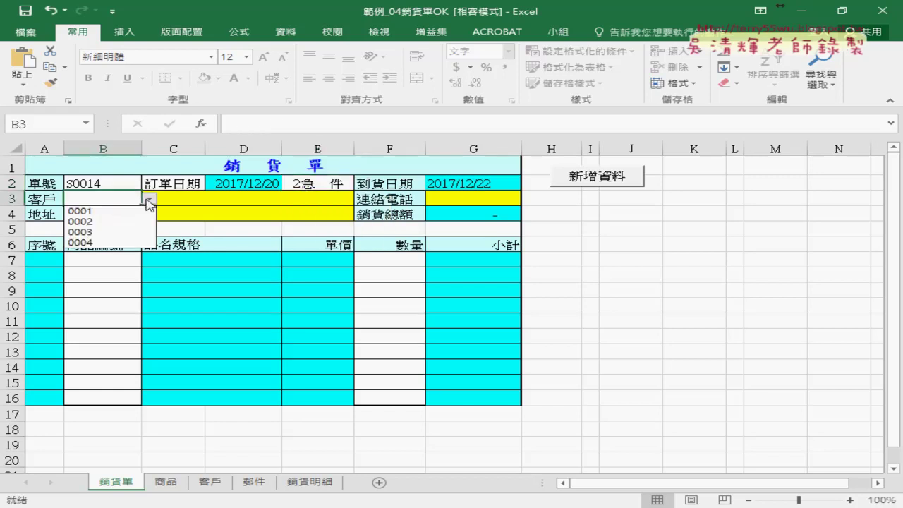
left_click(78, 211)
left_click(121, 260)
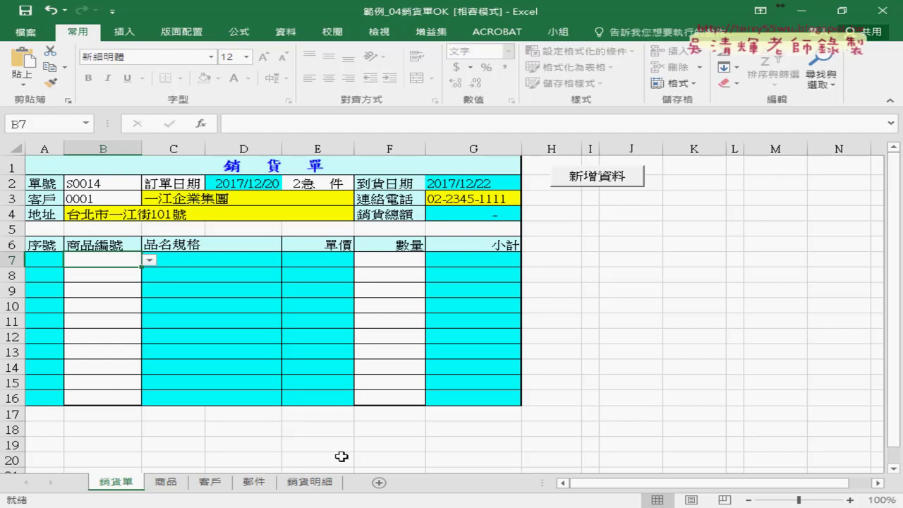
left_click(310, 483)
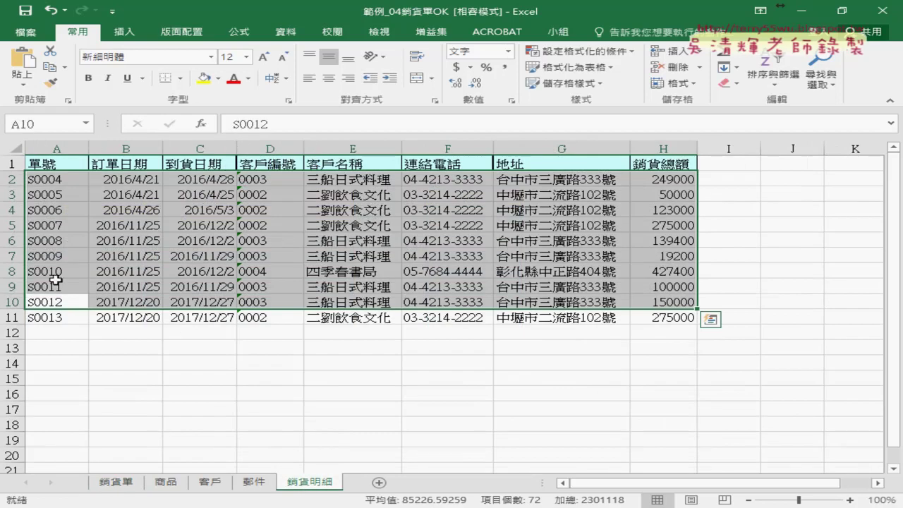
Highlight the saved S0013 record in row 11, then return to the 銷貨單 form.
left_click_drag(53, 317, 671, 317)
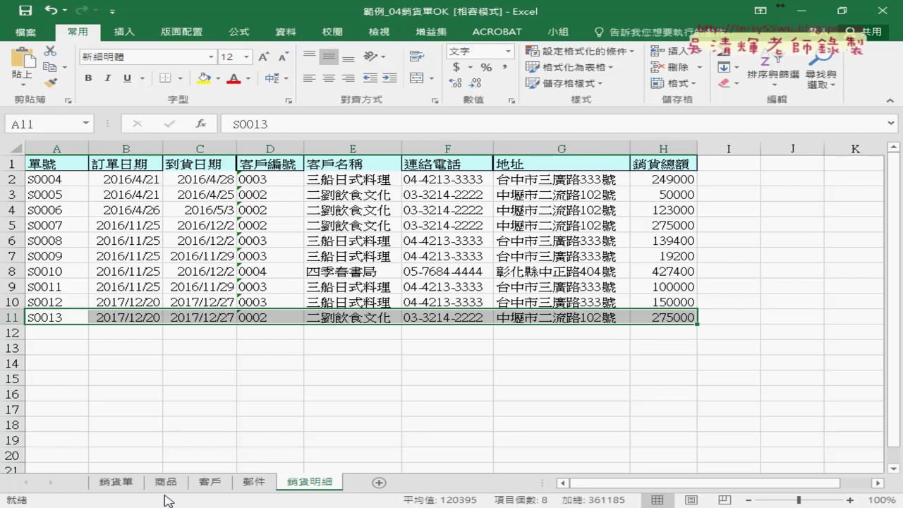
left_click(116, 481)
Review delivery type 2急件 and the customer's auto-filled number, name, phone and address.
left_click(319, 184)
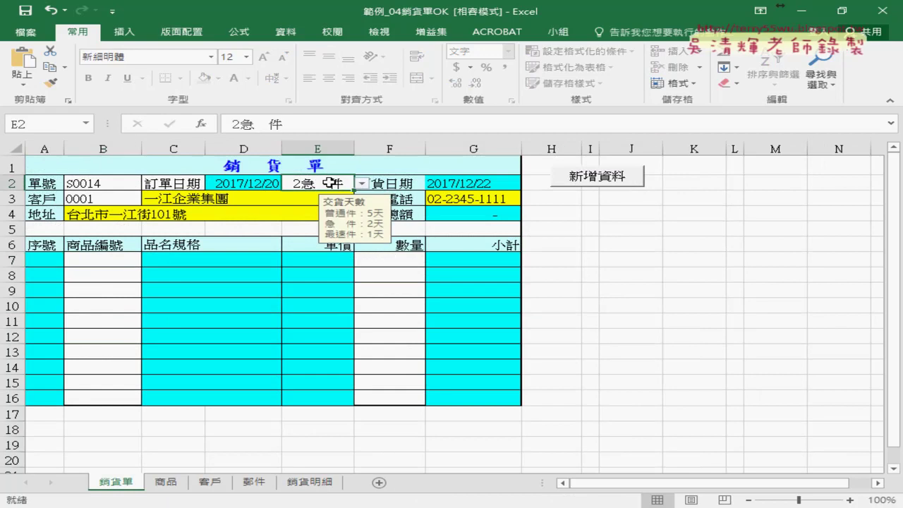
left_click(361, 185)
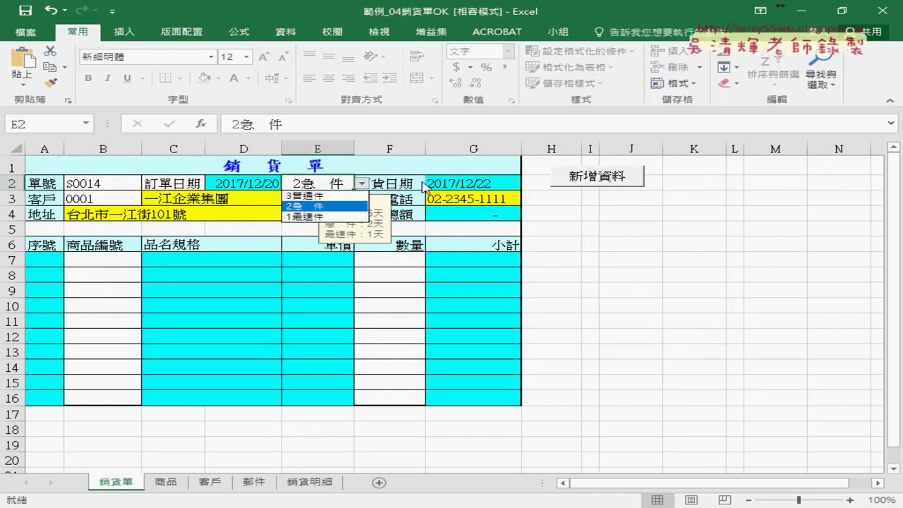
left_click(484, 181)
left_click(85, 199)
left_click(167, 198)
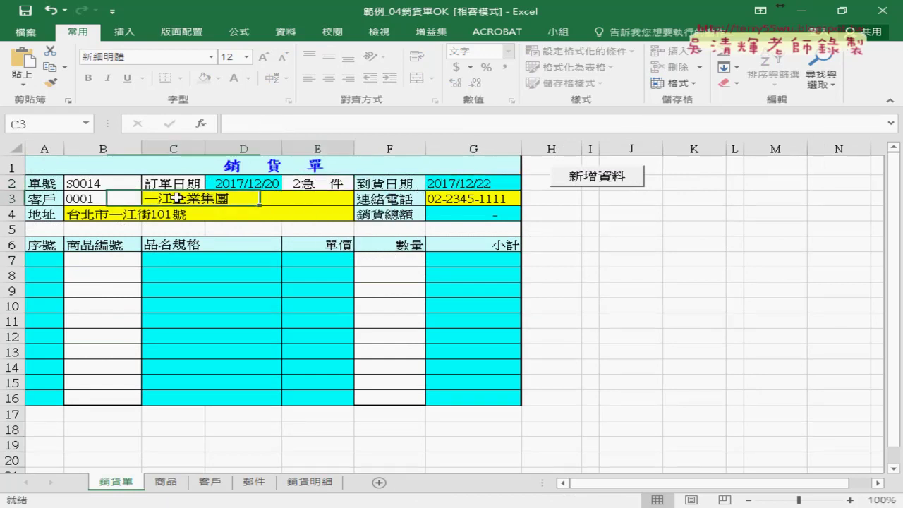
left_click(448, 199)
left_click(130, 210)
Choose product A2101, a 14" Notebook at 25,000, for the first line.
left_click(106, 259)
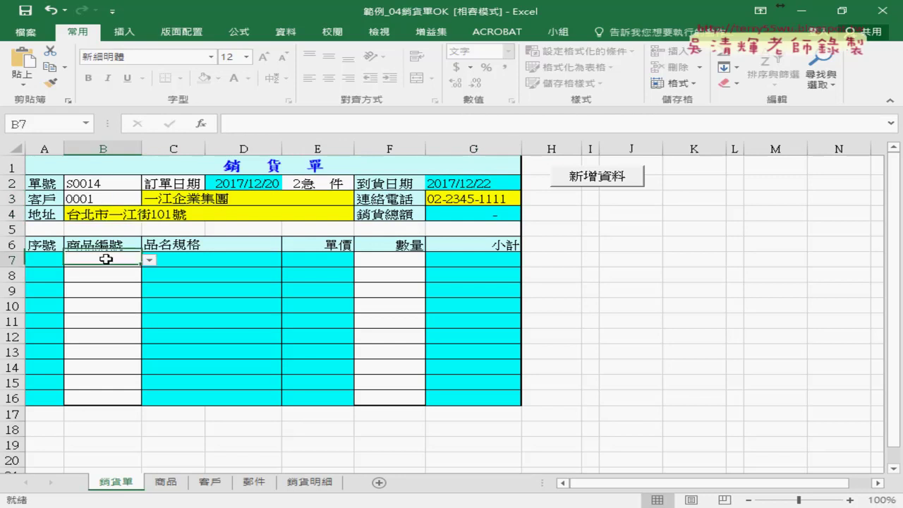
left_click(148, 259)
left_click(113, 296)
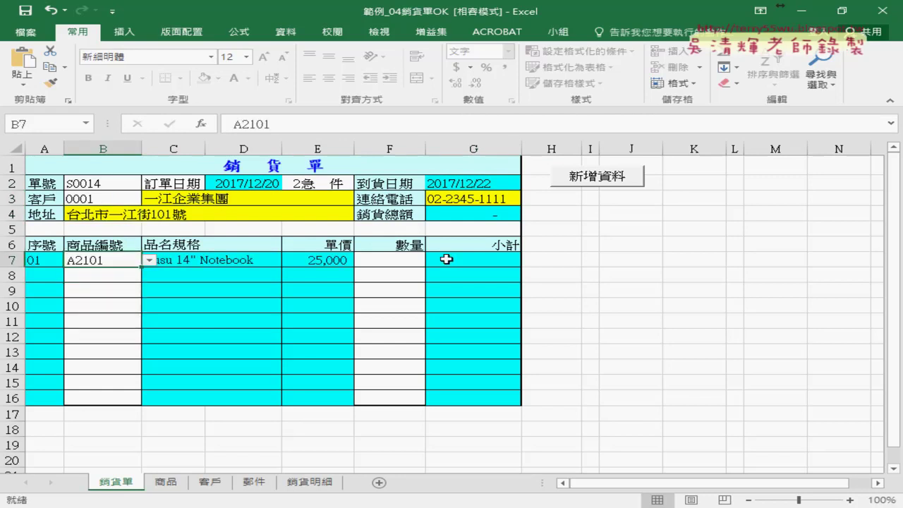